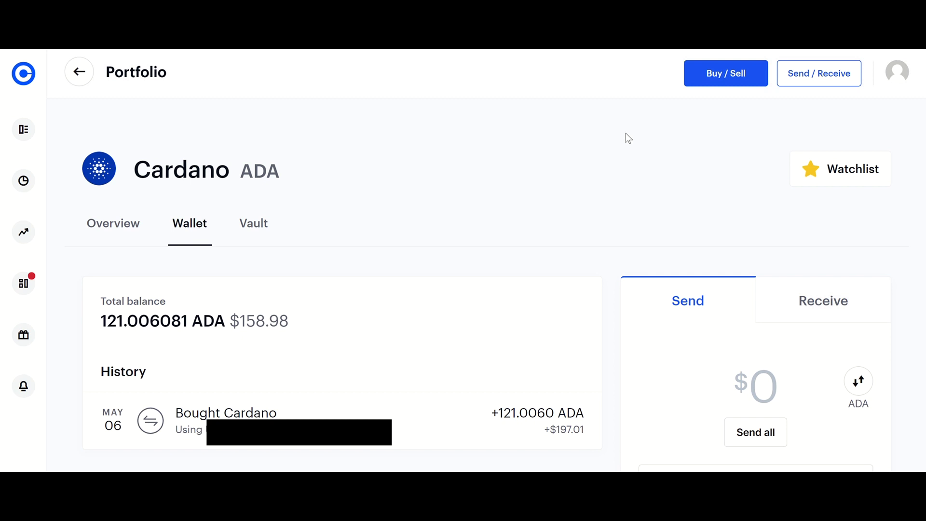
scroll(626, 139, down, 1)
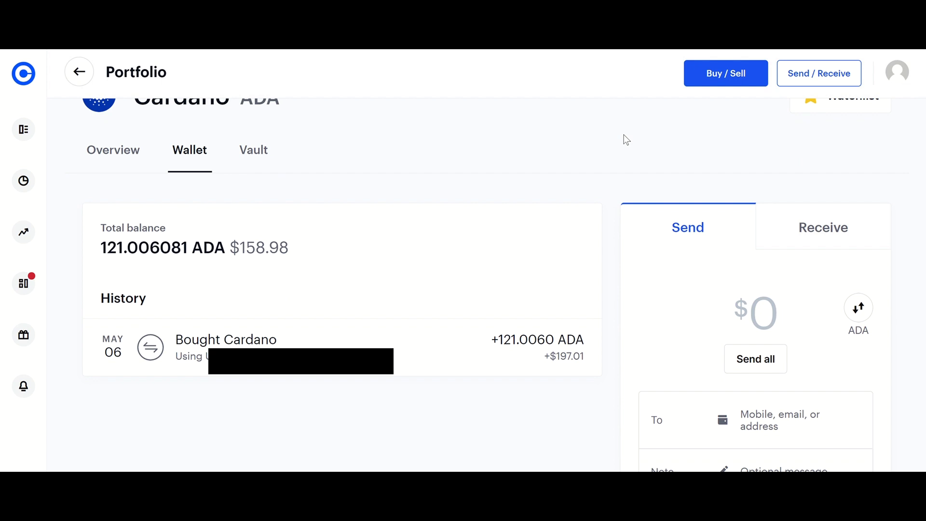
scroll(627, 139, down, 1)
scroll(626, 139, up, 1)
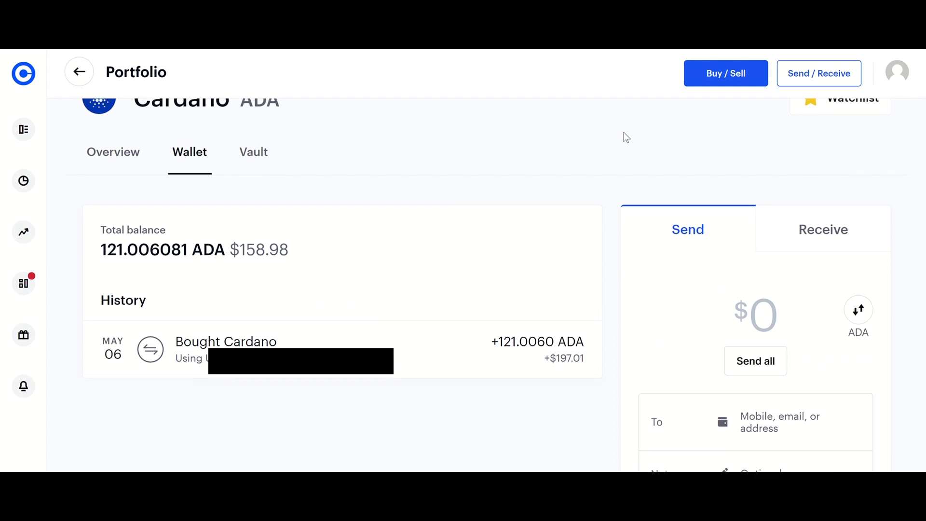
scroll(627, 138, up, 1)
scroll(627, 137, down, 1)
scroll(626, 137, down, 1)
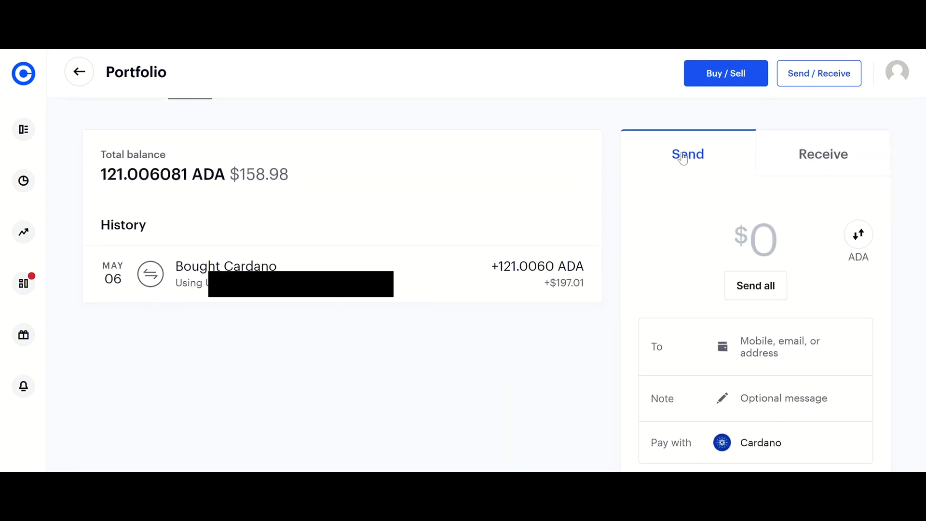
Step: Fill in the full Cardano balance of 121.006081 ADA, shown in ADA rather than USD
click(747, 294)
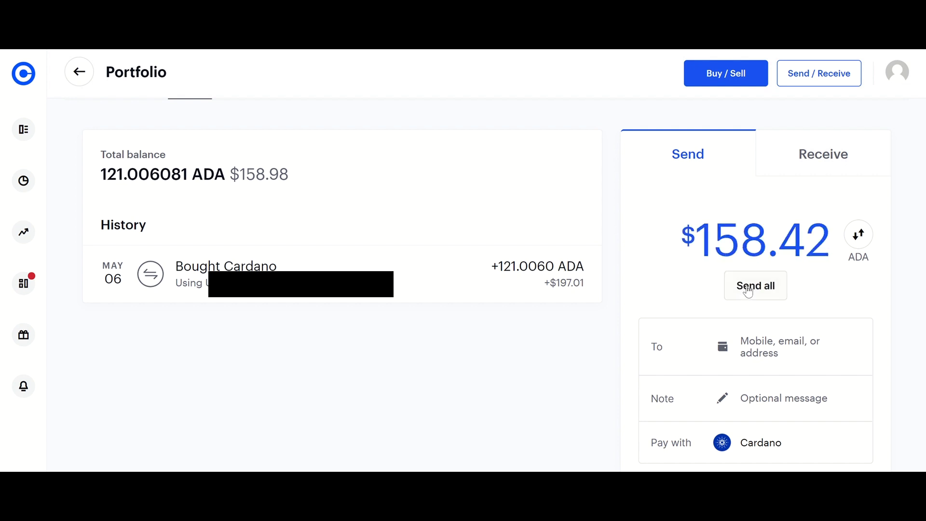
click(864, 249)
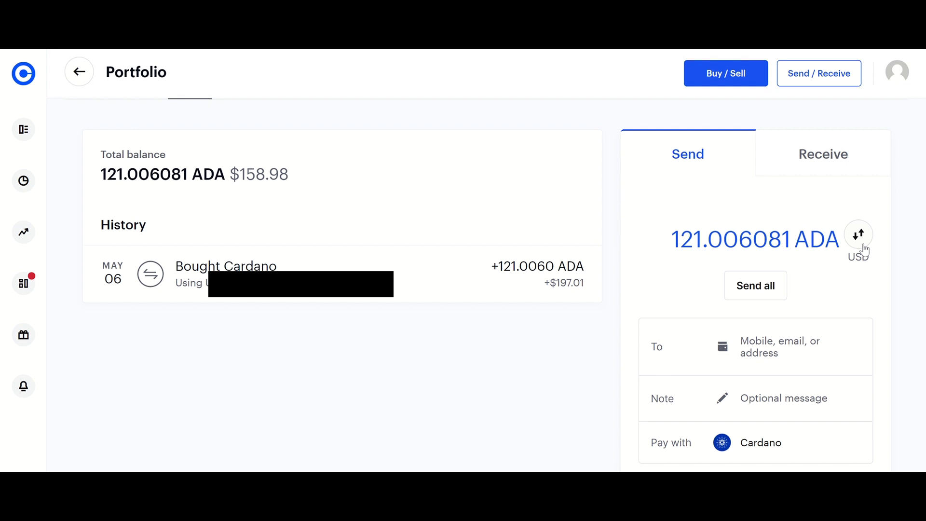
click(863, 249)
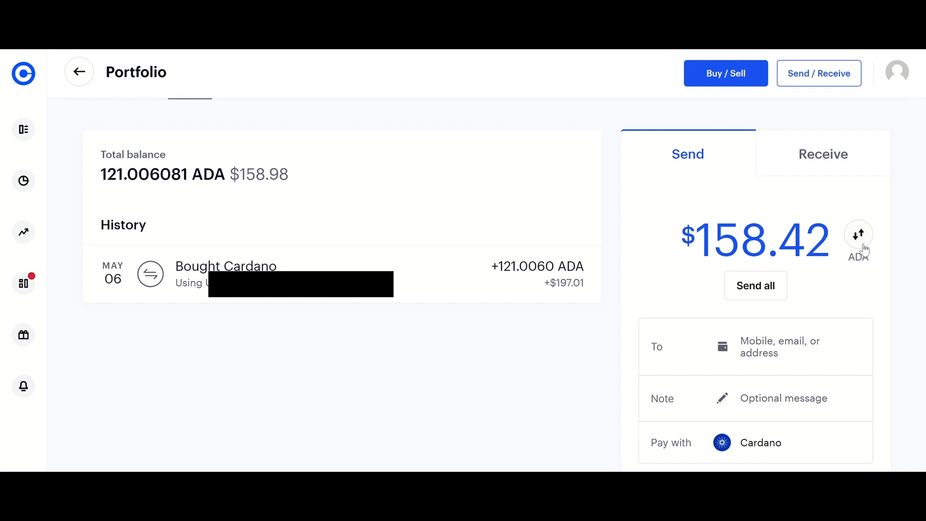
click(864, 248)
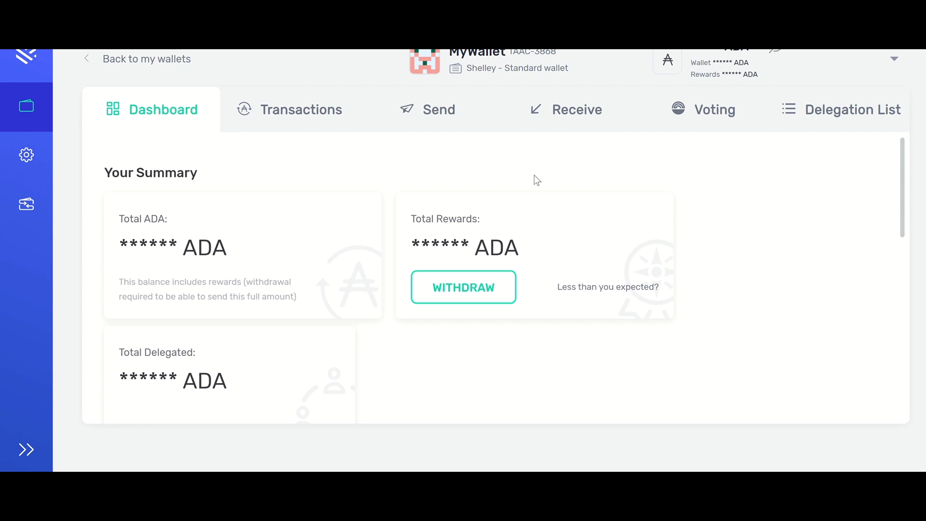
Step: Copy MyWallet's receiving address from Yoroi's Receive page to the clipboard
click(583, 125)
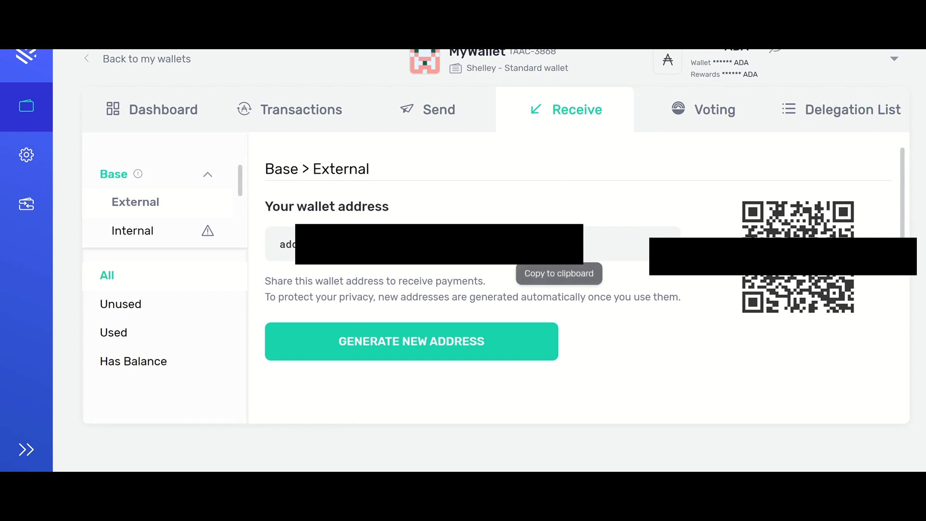
click(558, 247)
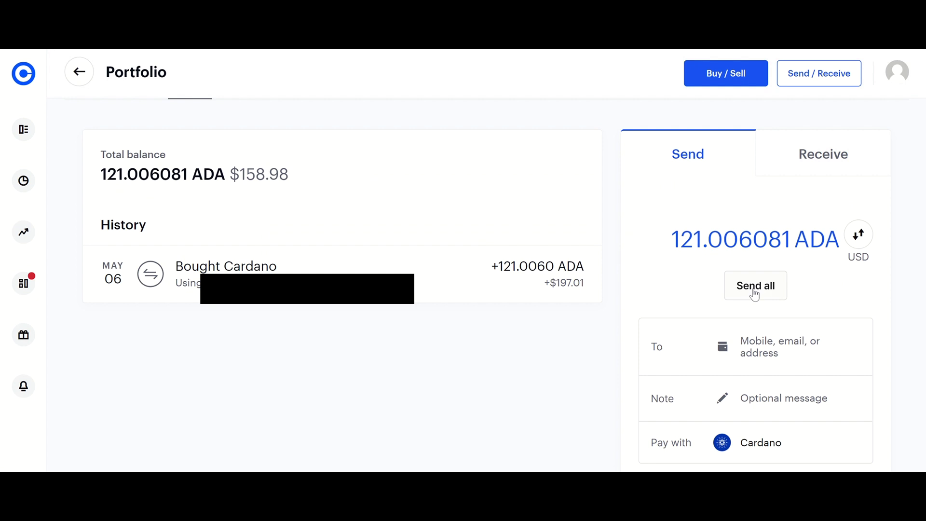
scroll(754, 293, down, 2)
Step: Paste the Yoroi address as the recipient and check its ending
click(766, 280)
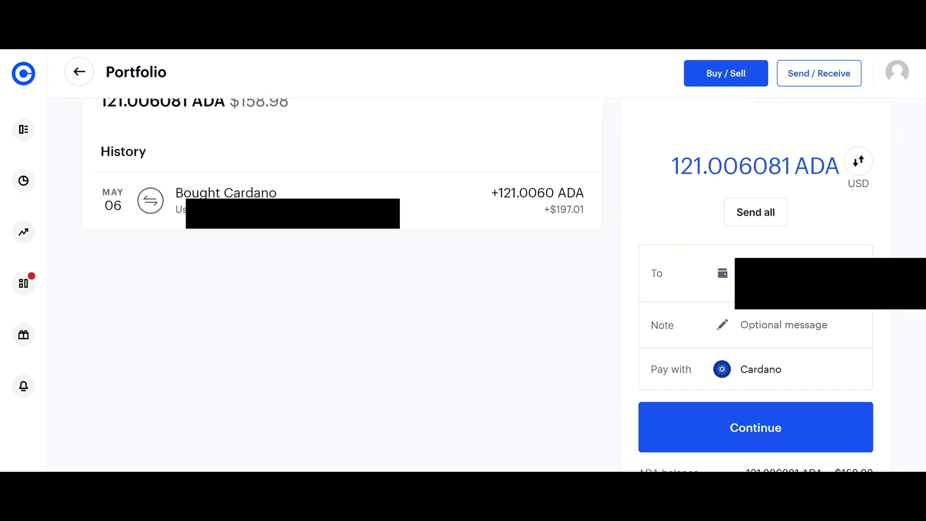
key(ctrl+v)
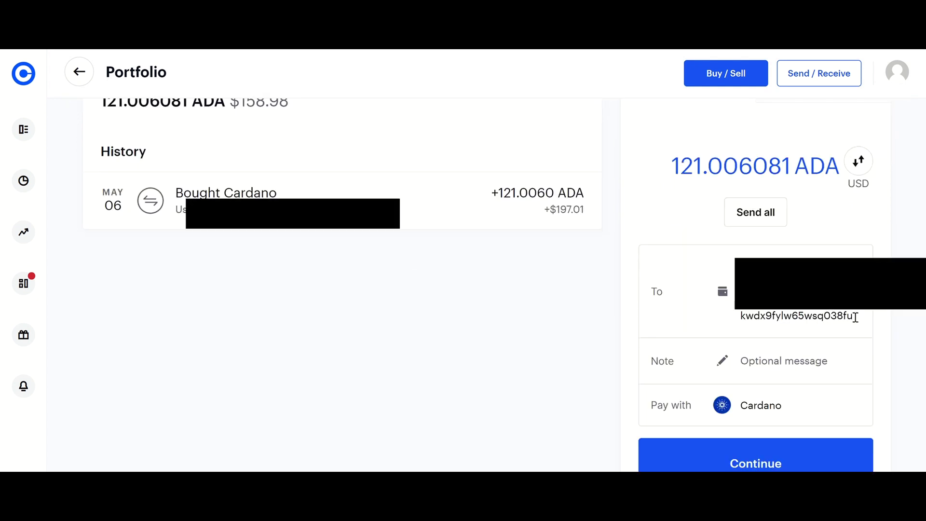
drag(855, 316, 811, 319)
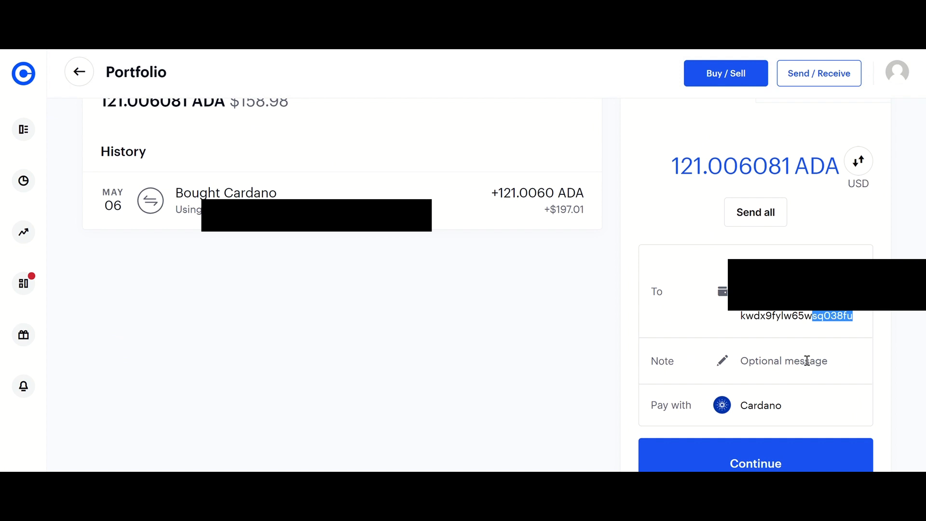
Step: Add the note 'For the Tube!' and continue to the review screen
click(806, 360)
text(For)
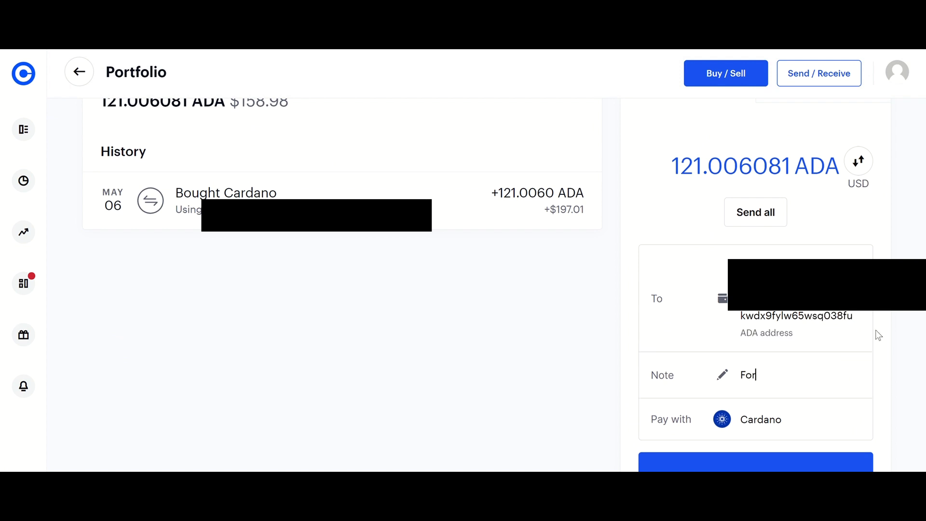
text( the Tube)
text(!)
scroll(875, 333, down, 1)
click(741, 404)
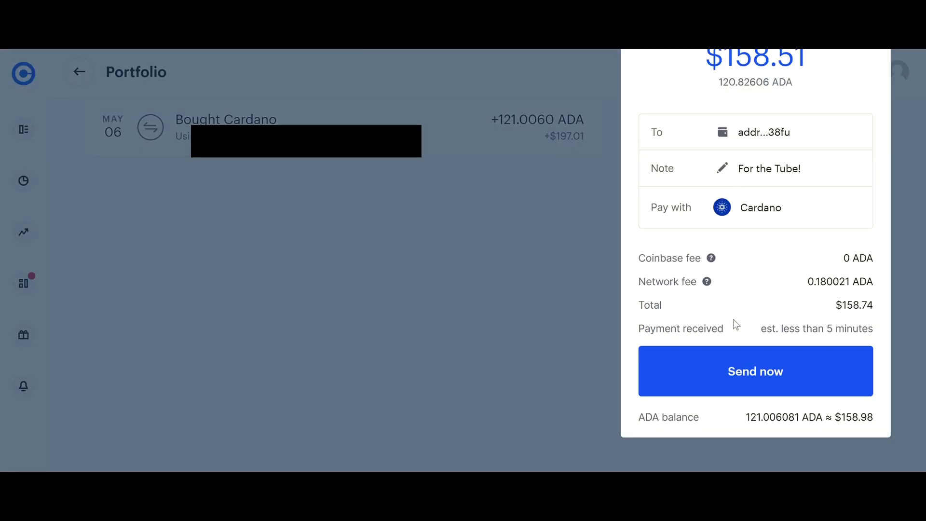
scroll(775, 238, up, 2)
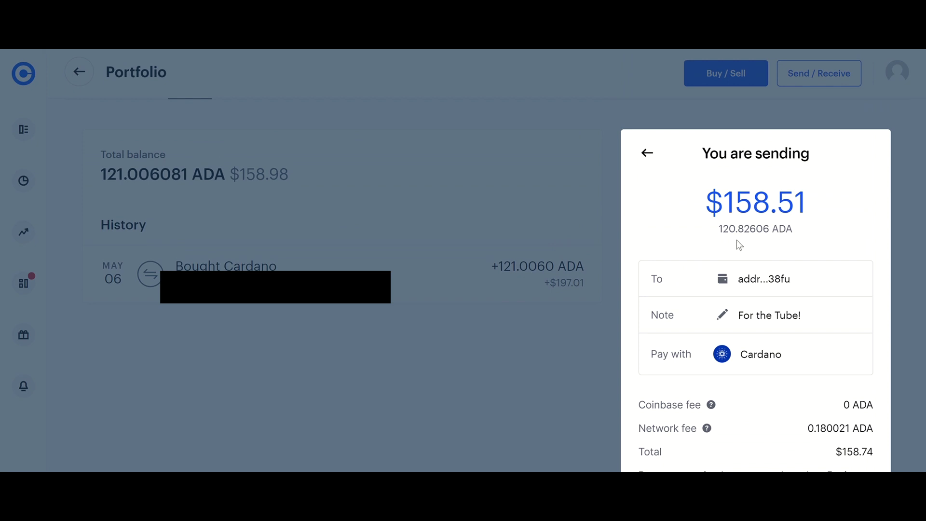
scroll(788, 242, down, 1)
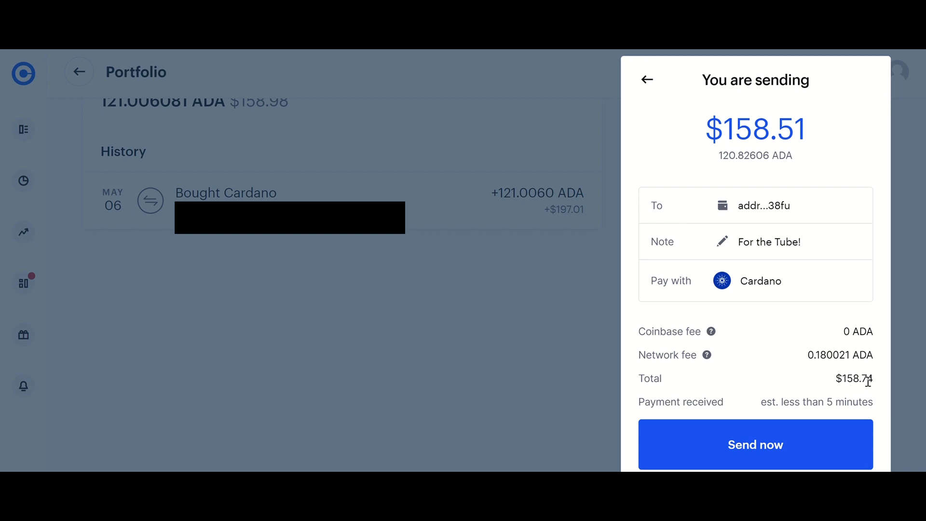
Step: Send the 120.82606 ADA transfer with its 0.180021 ADA network fee
click(776, 442)
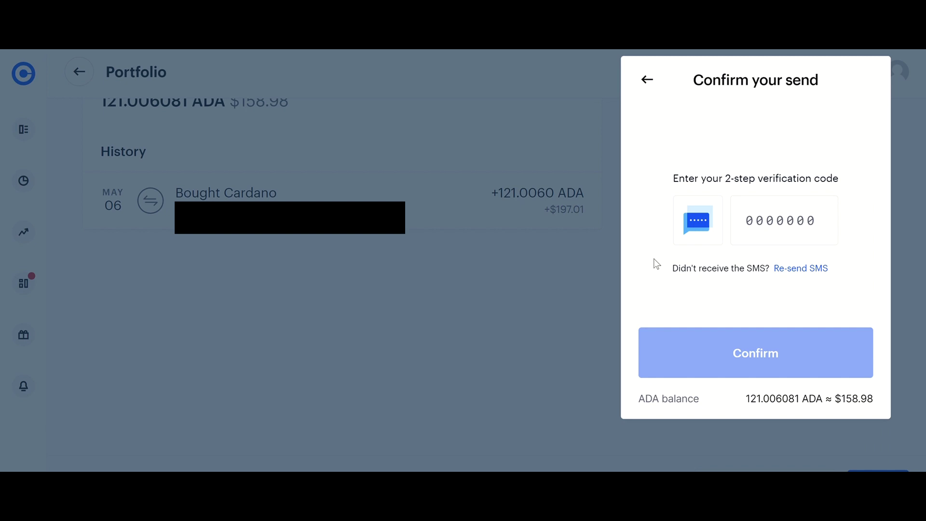
Step: Confirm the 120.82606 ADA send with the 2-step verification code from the SMS
key(ctrl+v)
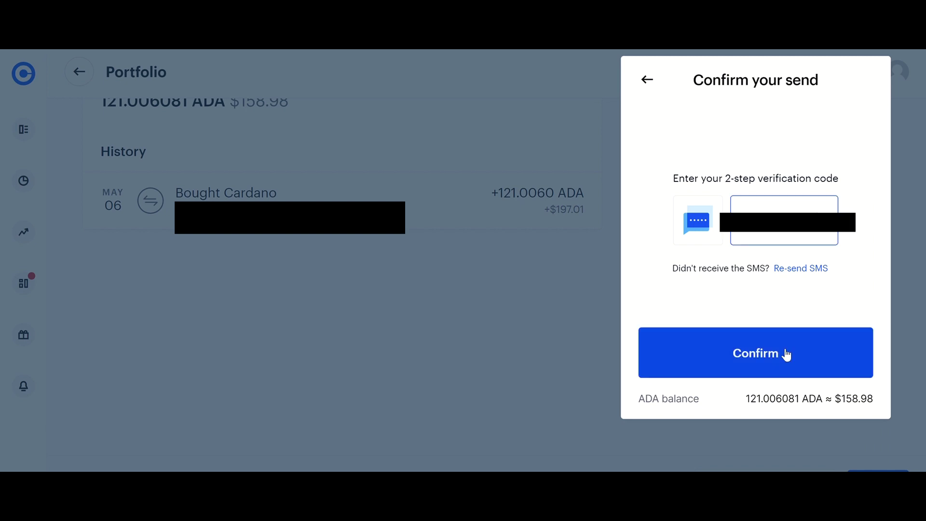
click(785, 351)
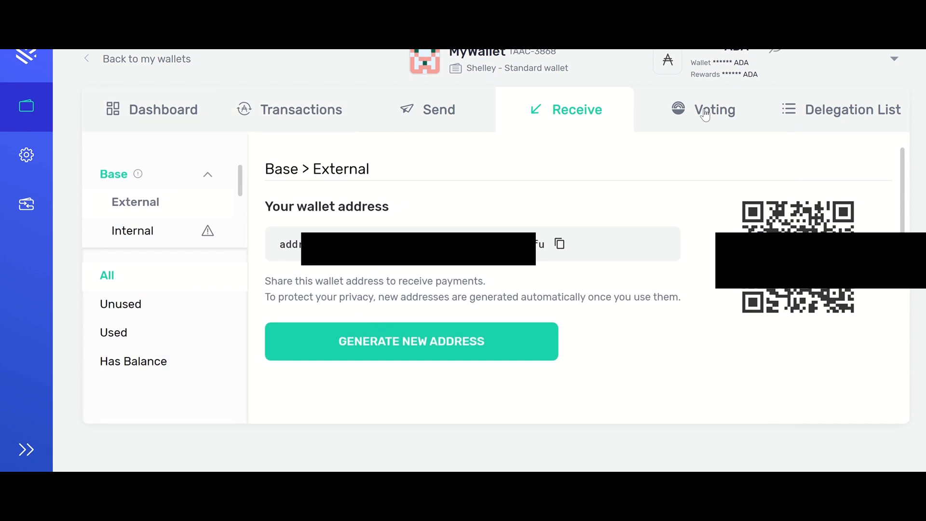
Step: Show Yoroi's MyWallet transaction list to watch for the incoming ADA
click(336, 117)
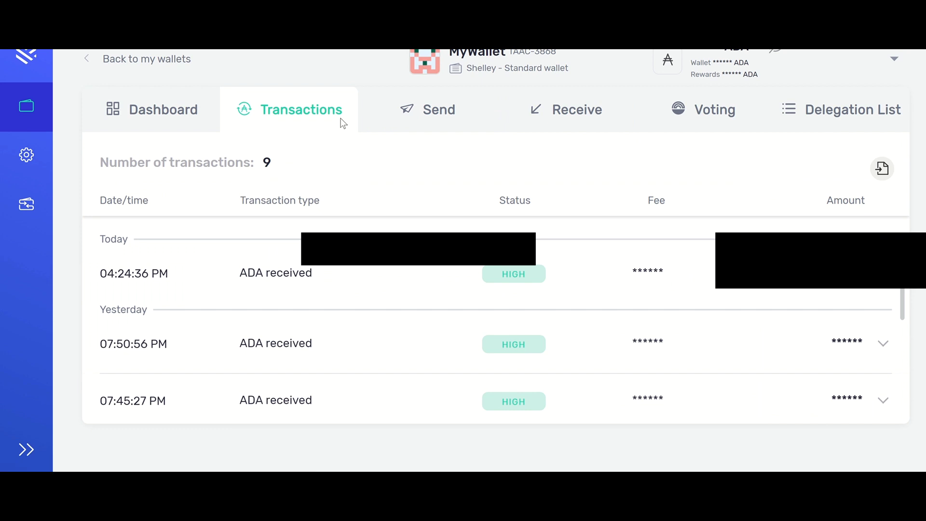